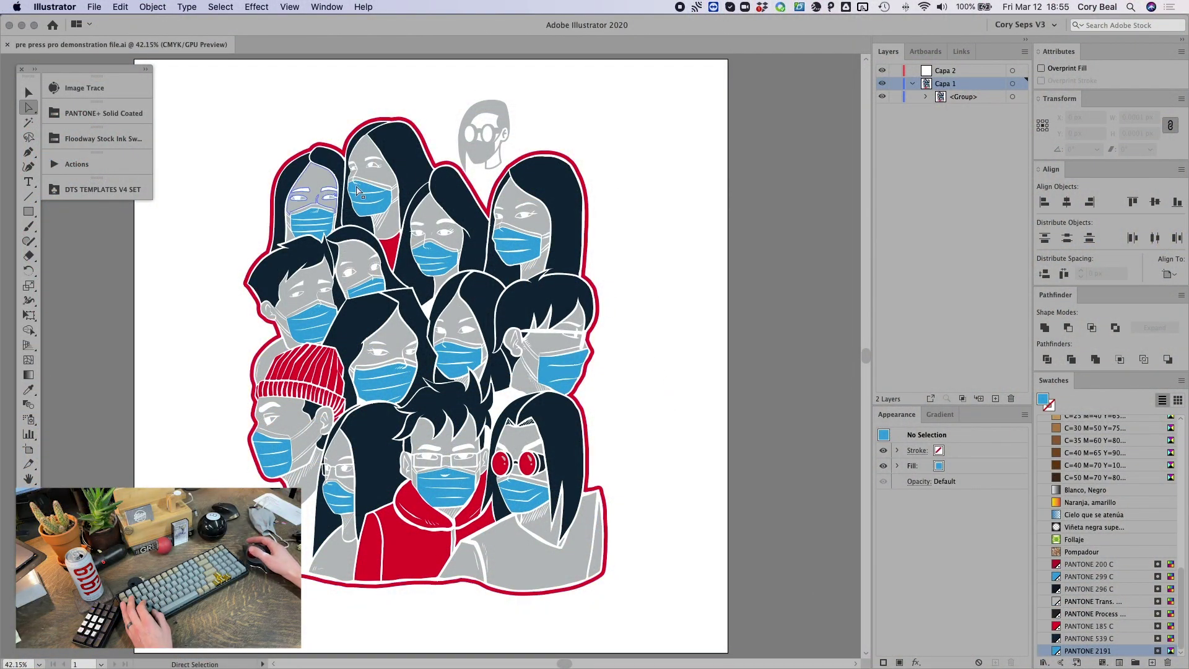
Inspect the spot-colour fills of the dark hair, long hair and red hoodie shapes, then deselect.
left_click(416, 168)
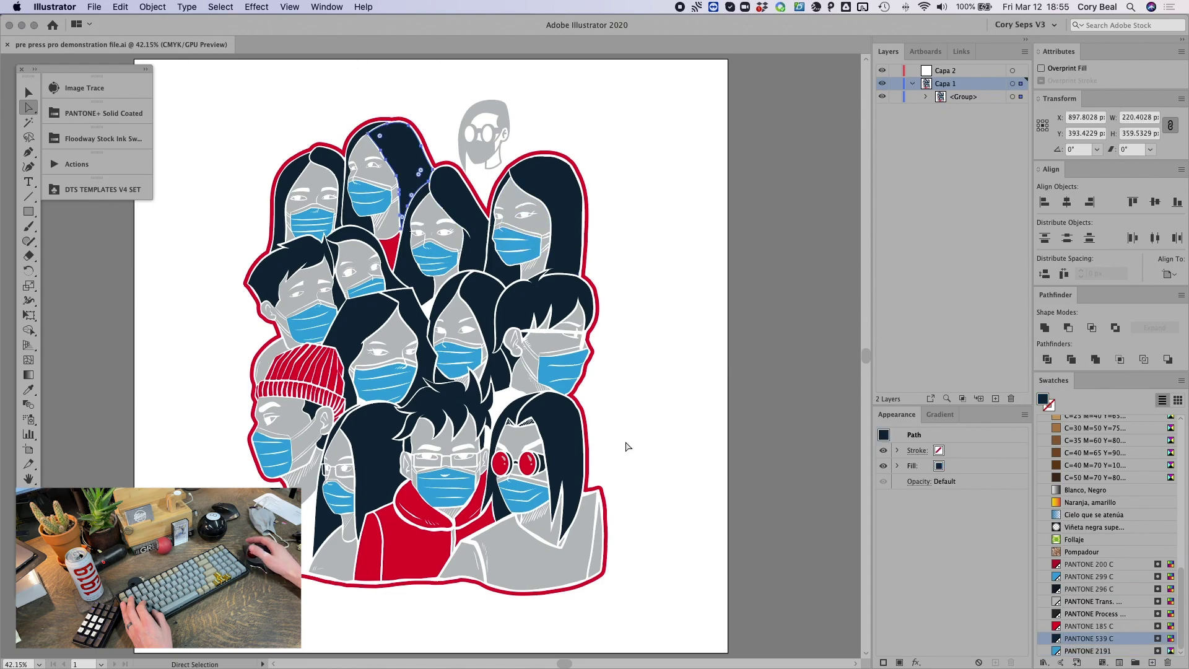
left_click(555, 434)
left_click(401, 567)
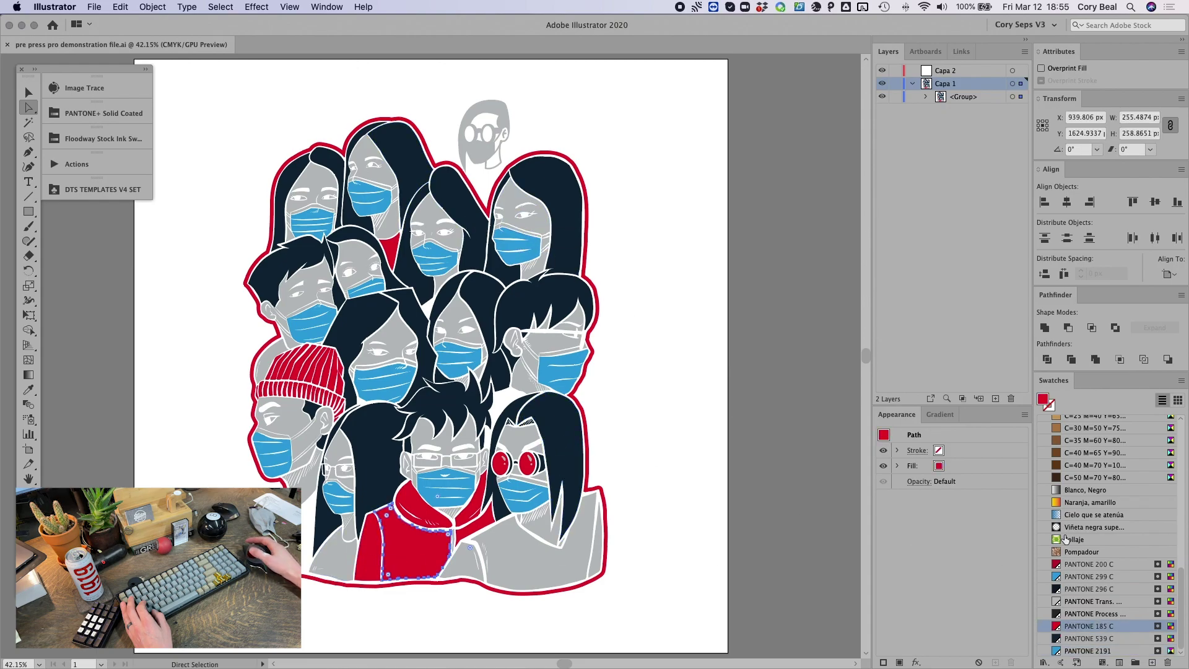
left_click(674, 296)
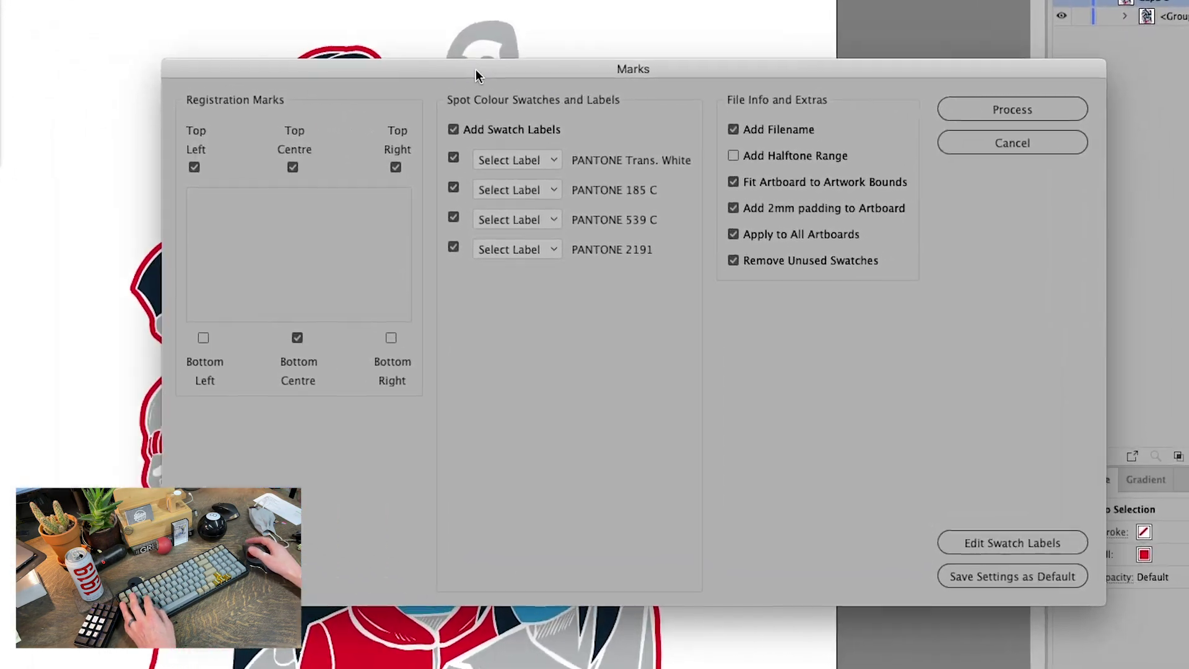
Enable the bottom-left registration mark, leaving bottom-right off.
left_click(203, 338)
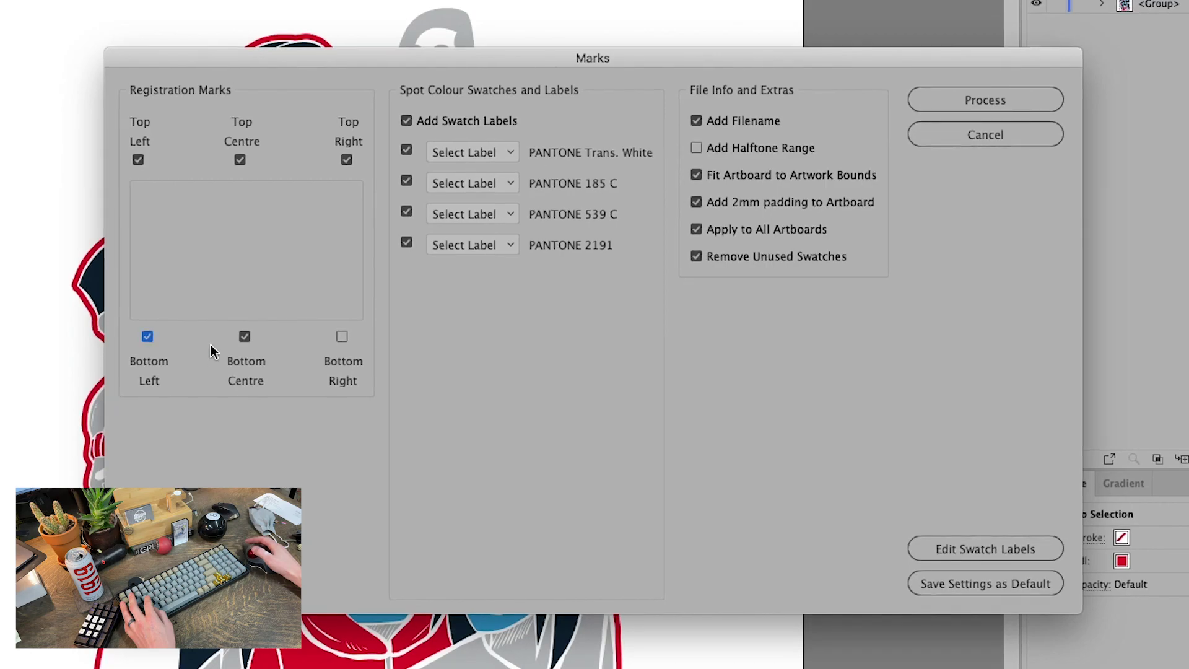
left_click(341, 336)
left_click(341, 336)
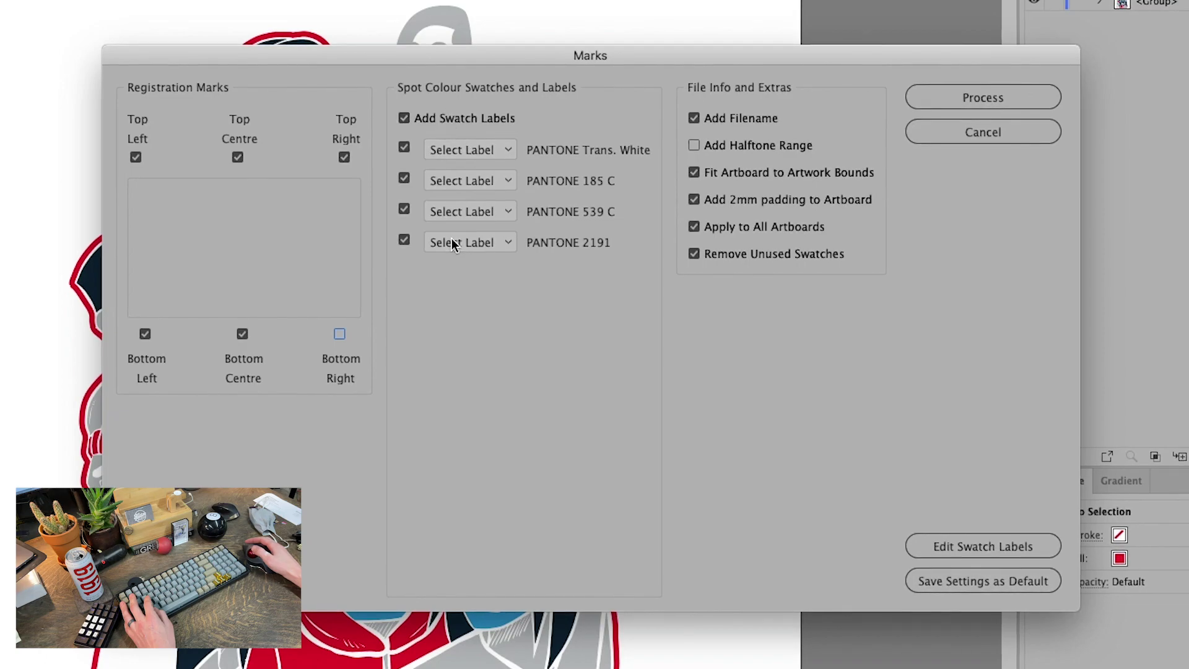
Label PANTONE Trans. White with mesh 160, and PANTONE 185 C and 539 C with 225.
left_click(497, 150)
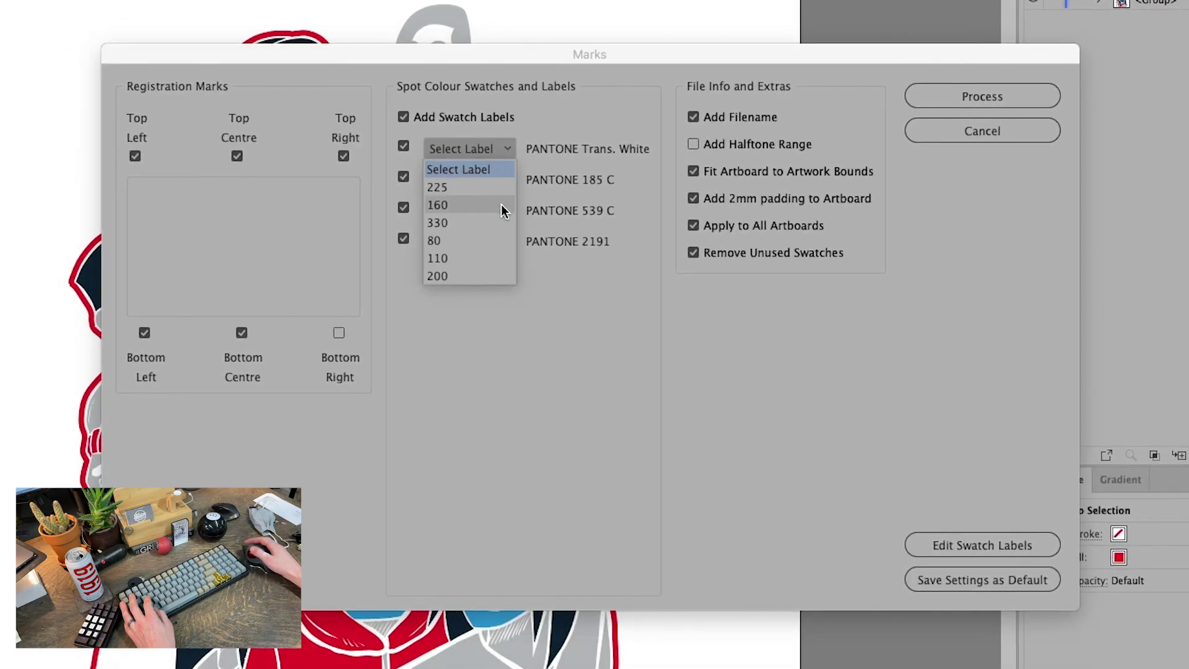
left_click(500, 204)
left_click(500, 179)
left_click(490, 215)
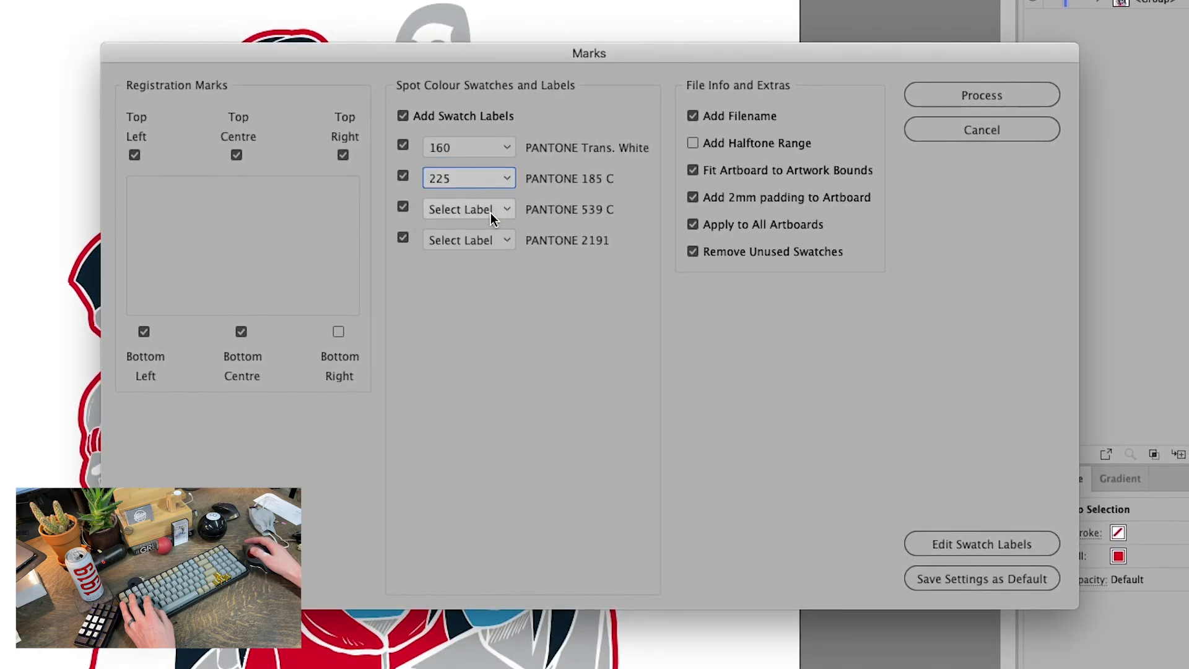
left_click(491, 212)
left_click(490, 244)
Edit the swatch label options list so all four spot-colour labels read mesh 225.
left_click(939, 544)
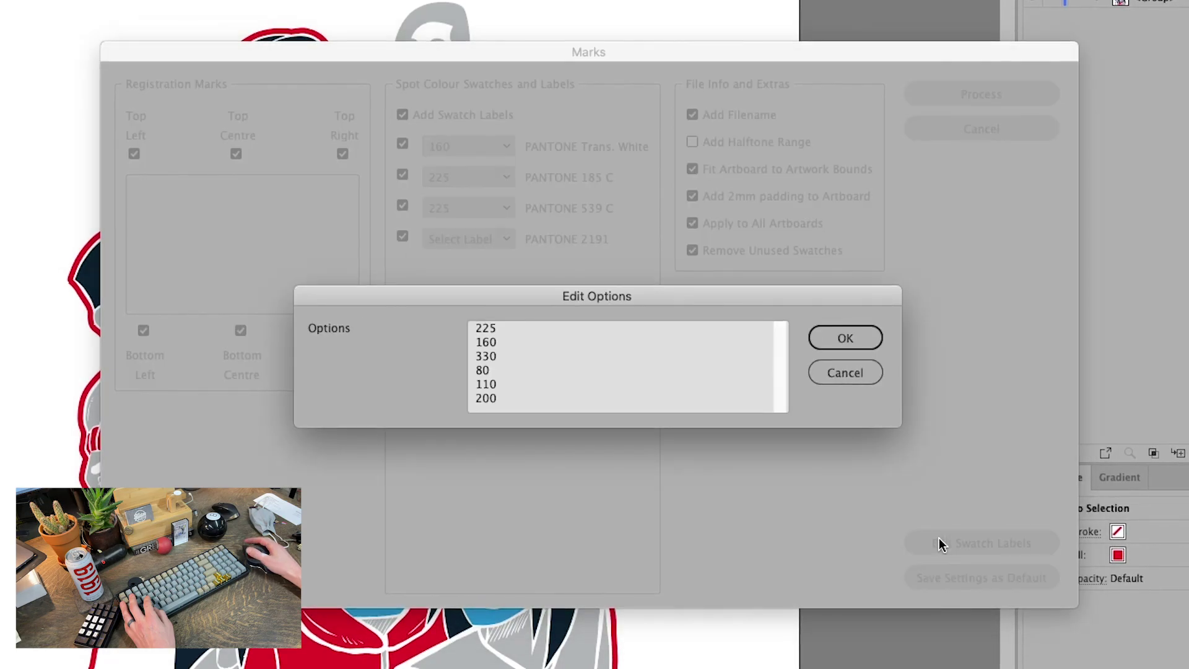
left_click(513, 334)
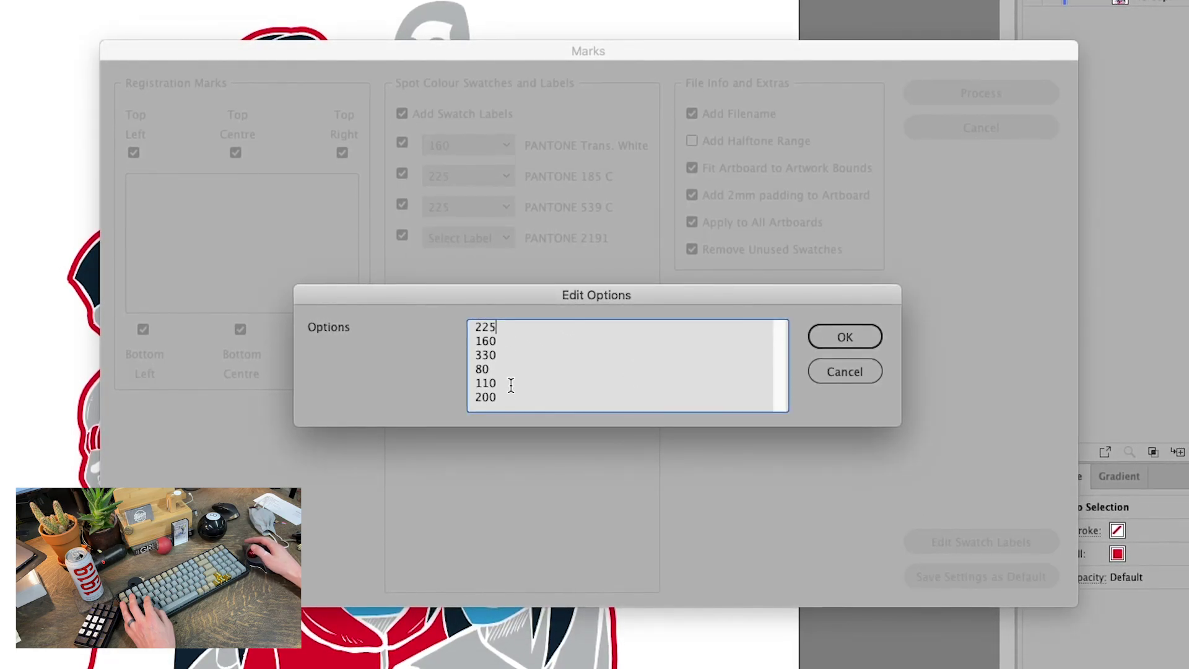
left_click(832, 344)
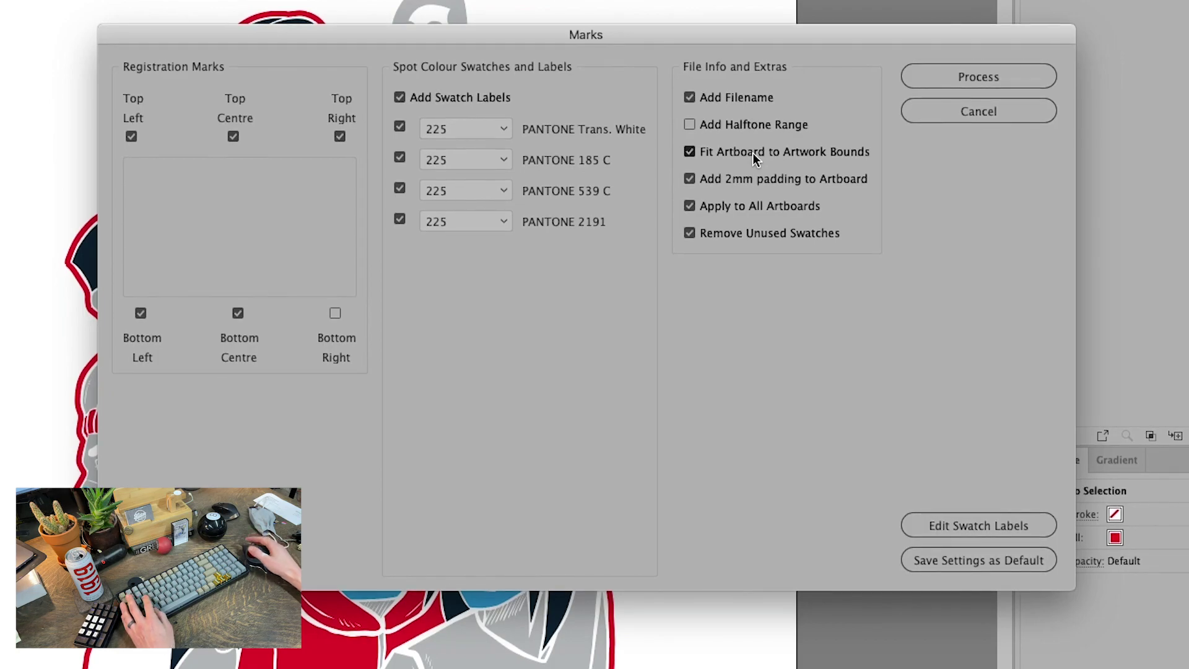
Add a halftone range and process the marks, filename and labels onto a Reg Marks & Info layer.
left_click(690, 122)
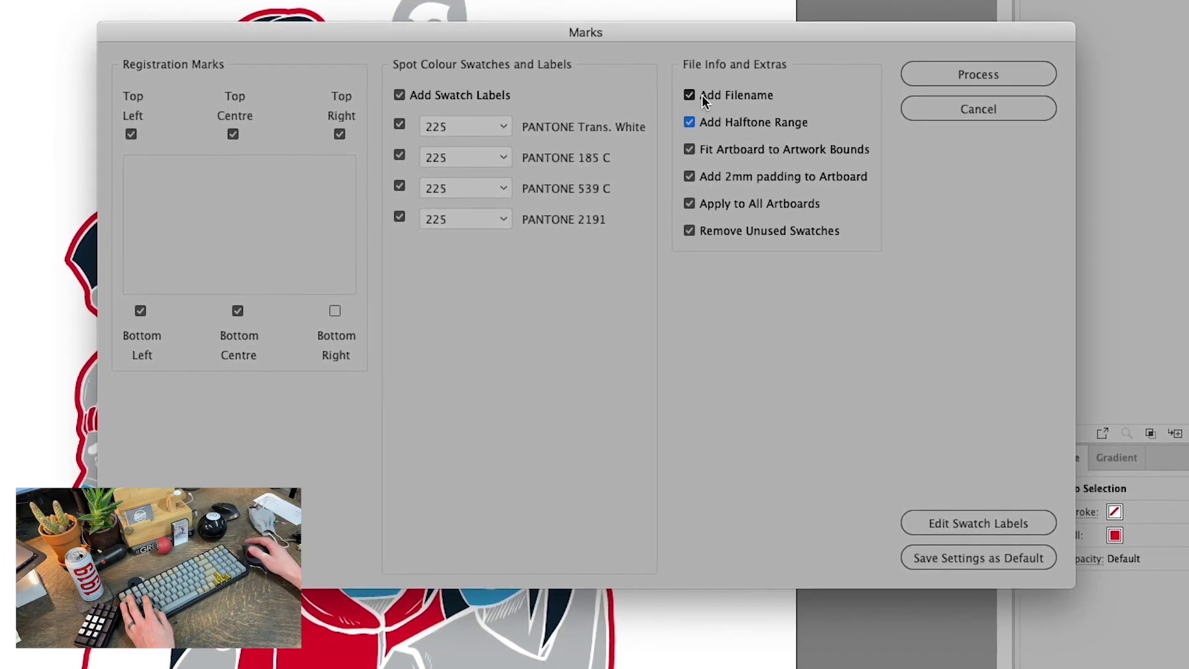
left_click(948, 83)
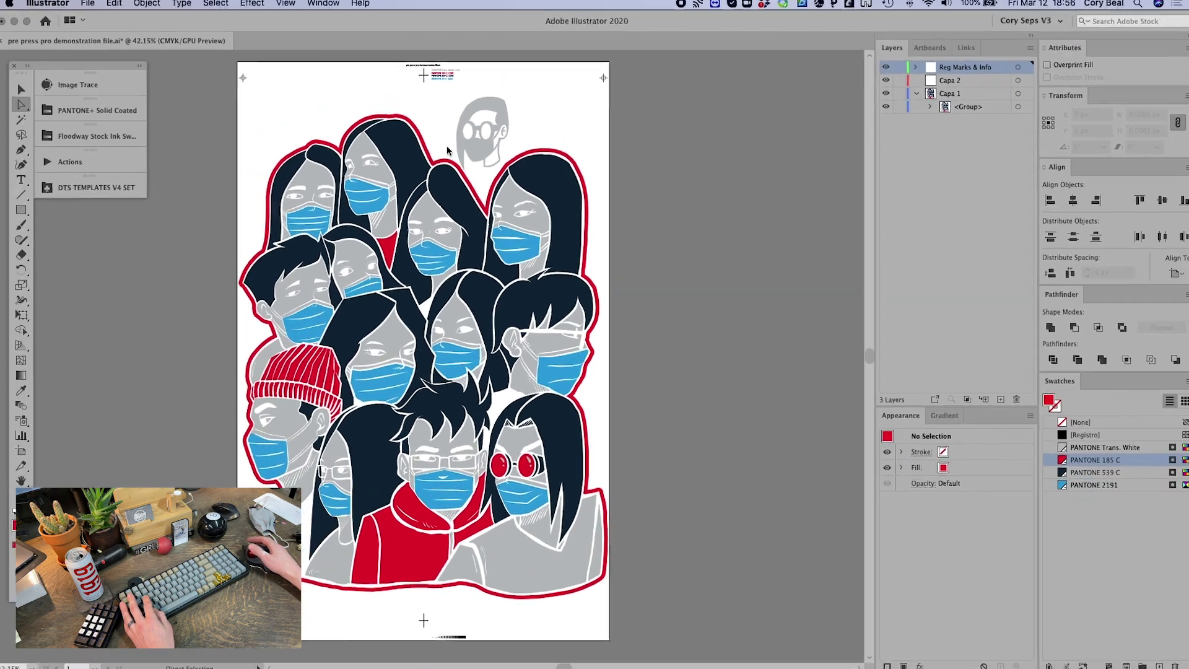
Zoom and scroll to inspect the bottom registration cross and halftone range strip.
scroll(435, 180, "up", 6)
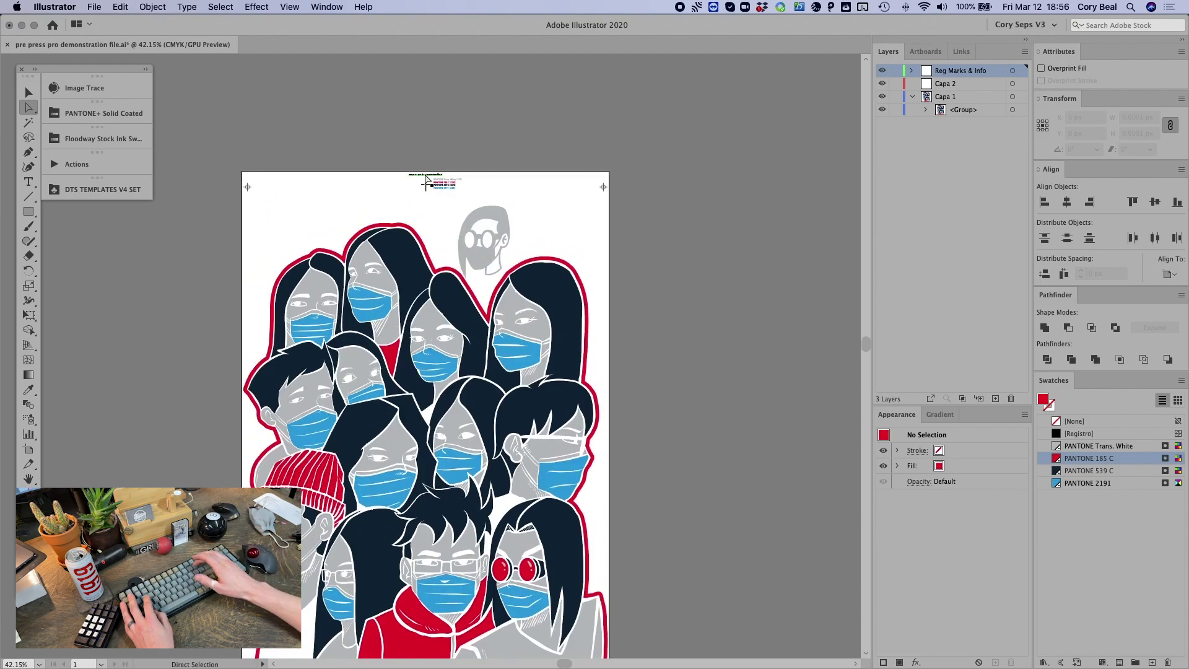
scroll(426, 181, "up", 10)
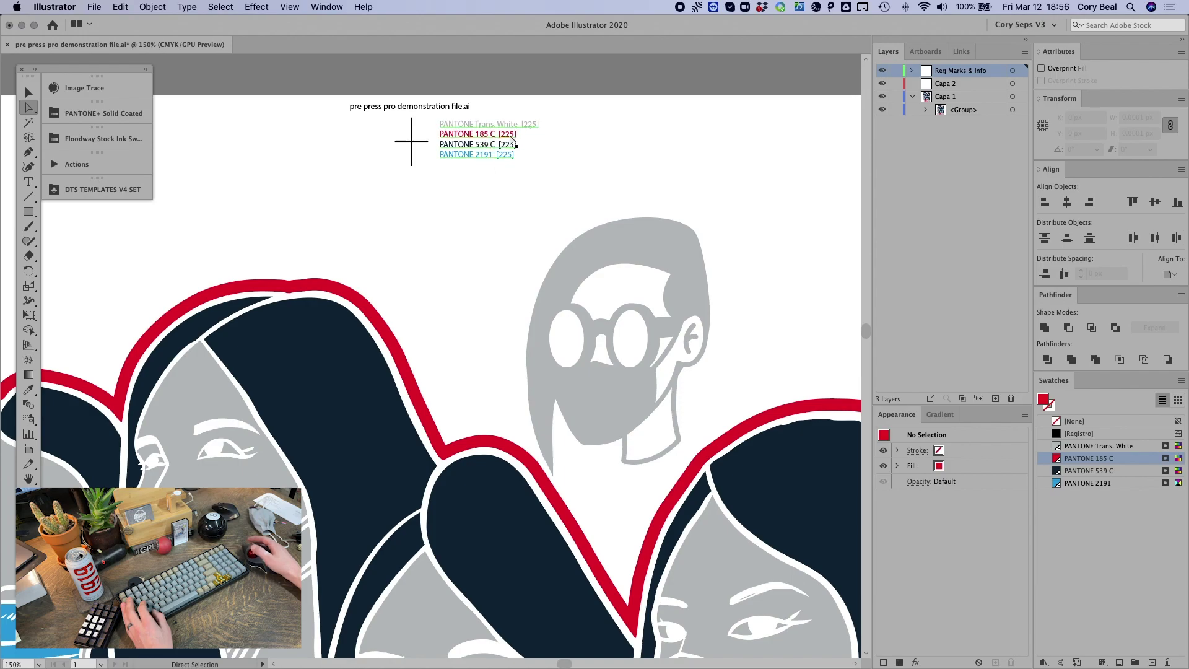
key("super+minus")
key("super+minus")
key("super+minus")
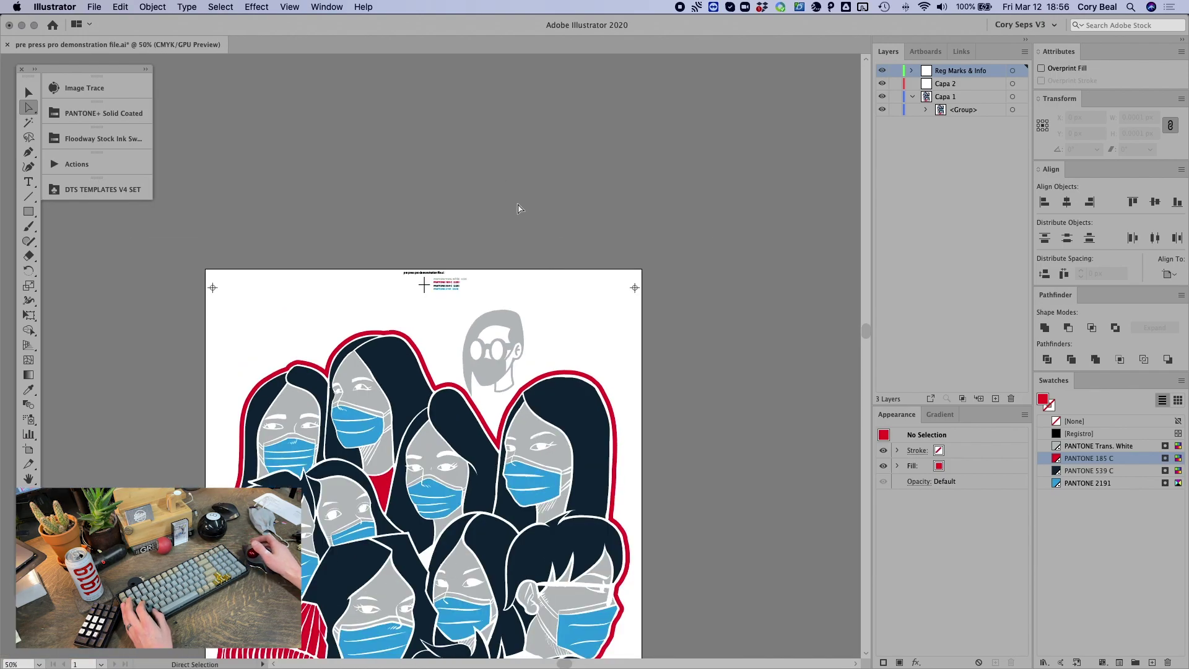
scroll(518, 208, "down", 10)
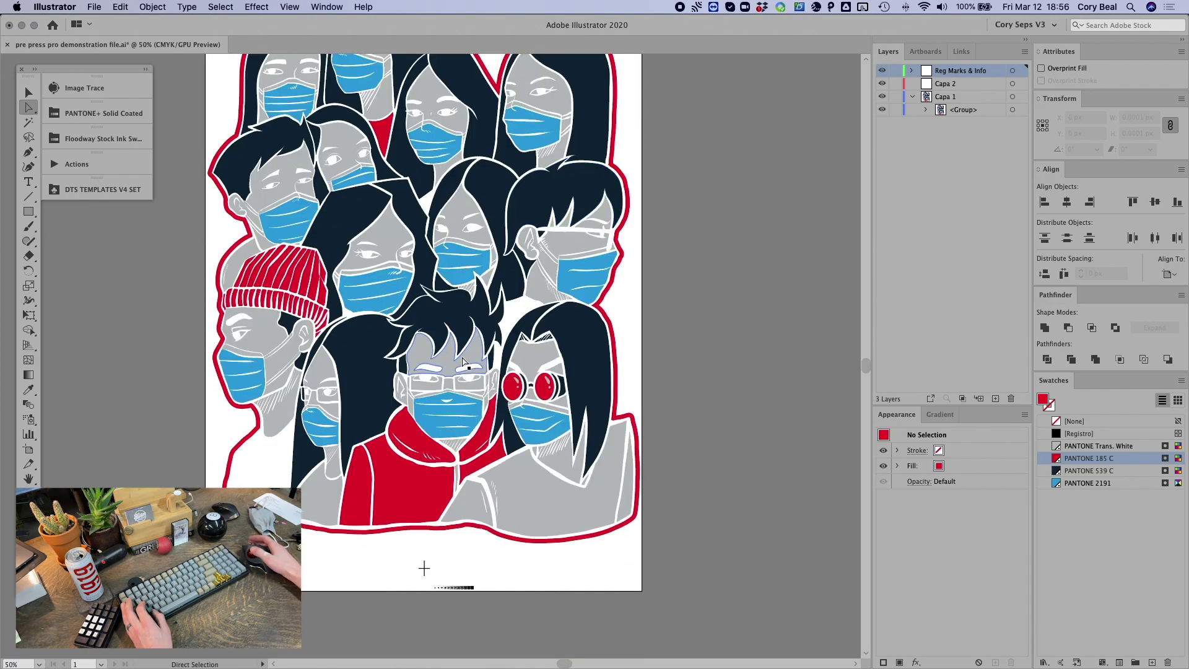
scroll(438, 541, "down", 2)
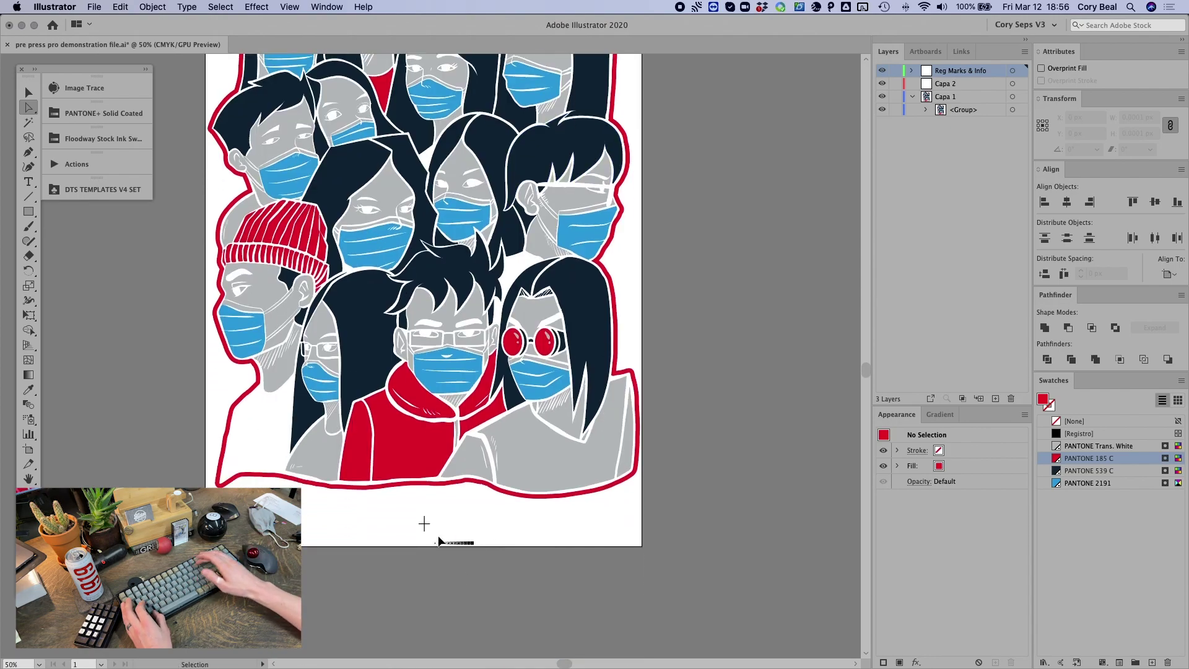
key("super+plus")
key("super+plus")
key("super+plus")
key("super+plus")
scroll(438, 540, "down", 10)
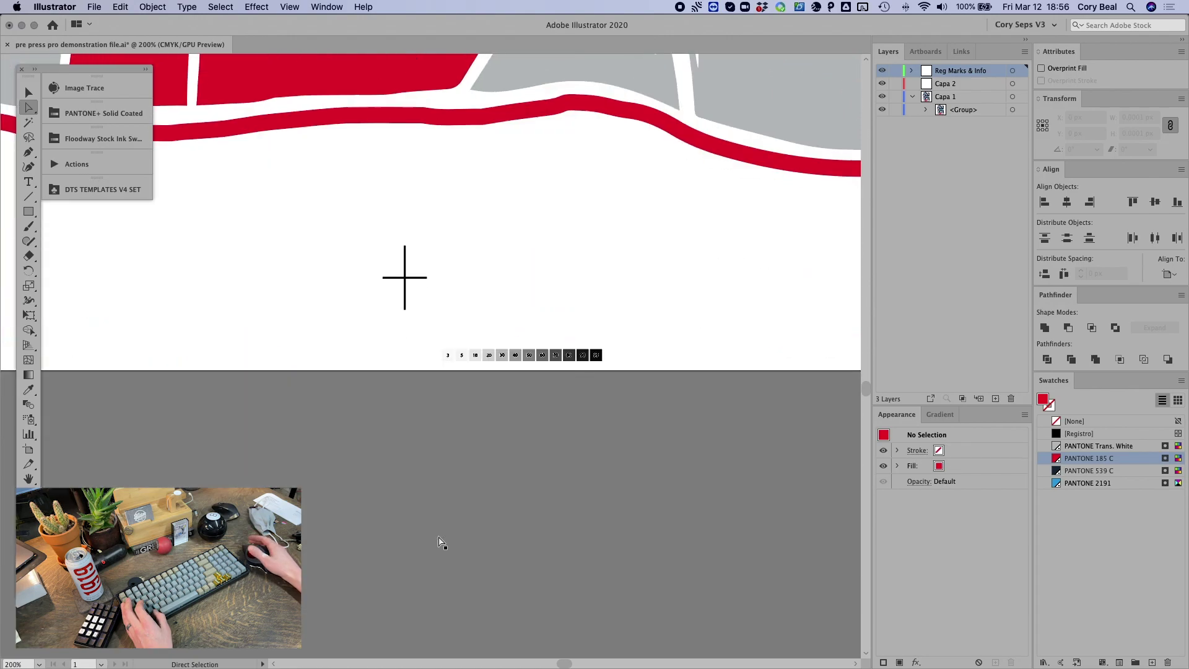
scroll(470, 257, "up", 8)
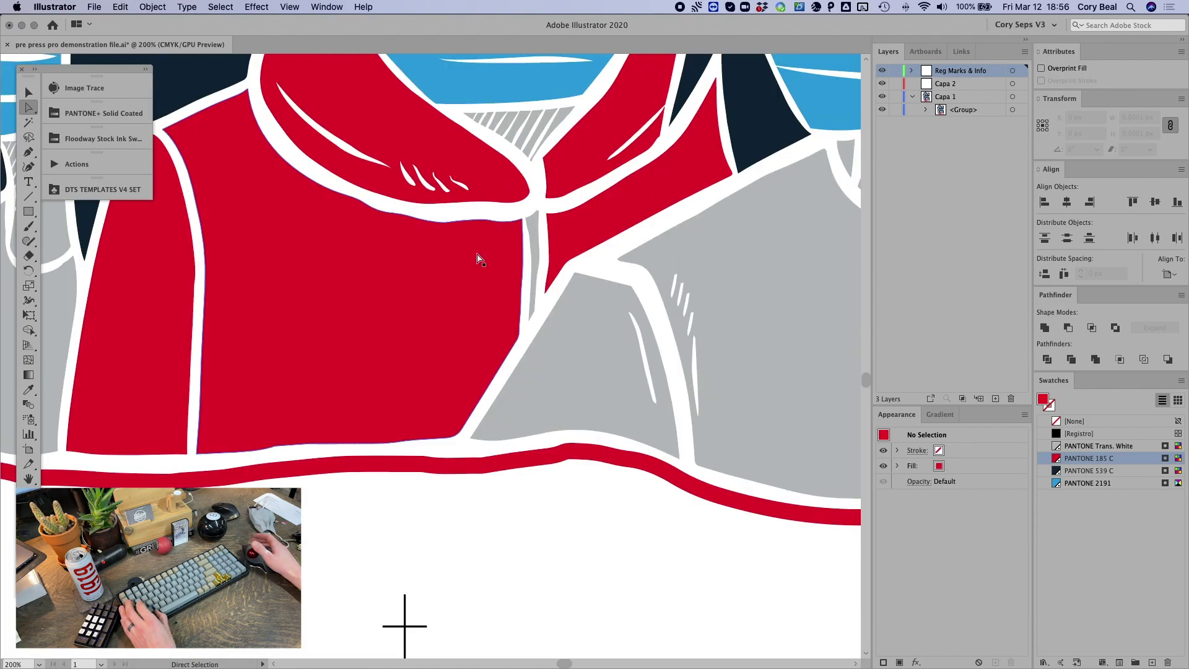
key("super+Tab")
key("super+Tab")
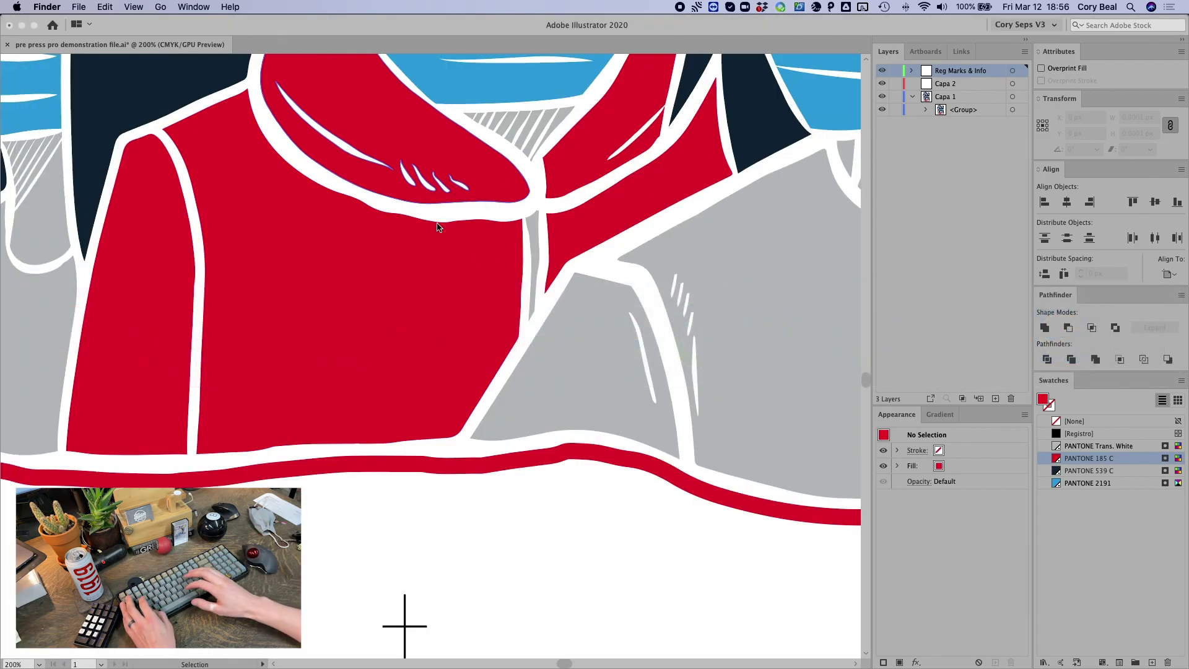
In Finder, open the Floodway Reg Marks Script V0.09 folder in Downloads.
key("super+n")
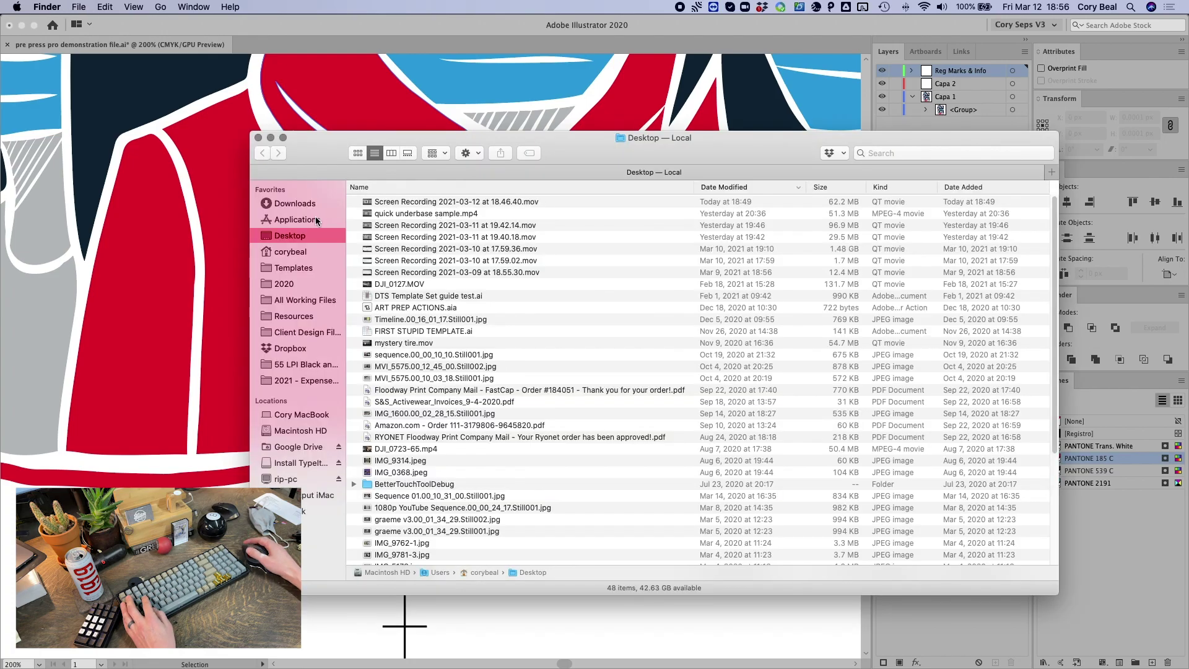
left_click(310, 209)
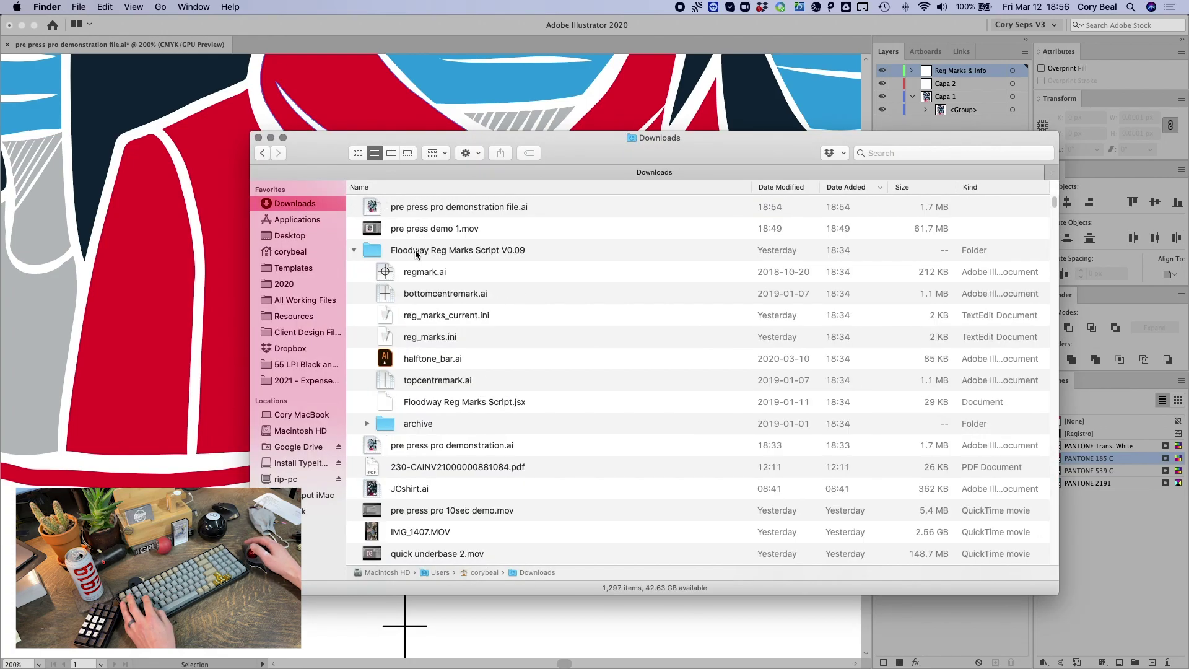
double_click(416, 250)
Quick Look the regmark.ai, bottomcentremark.ai and halftone_bar.ai files.
left_click(420, 209)
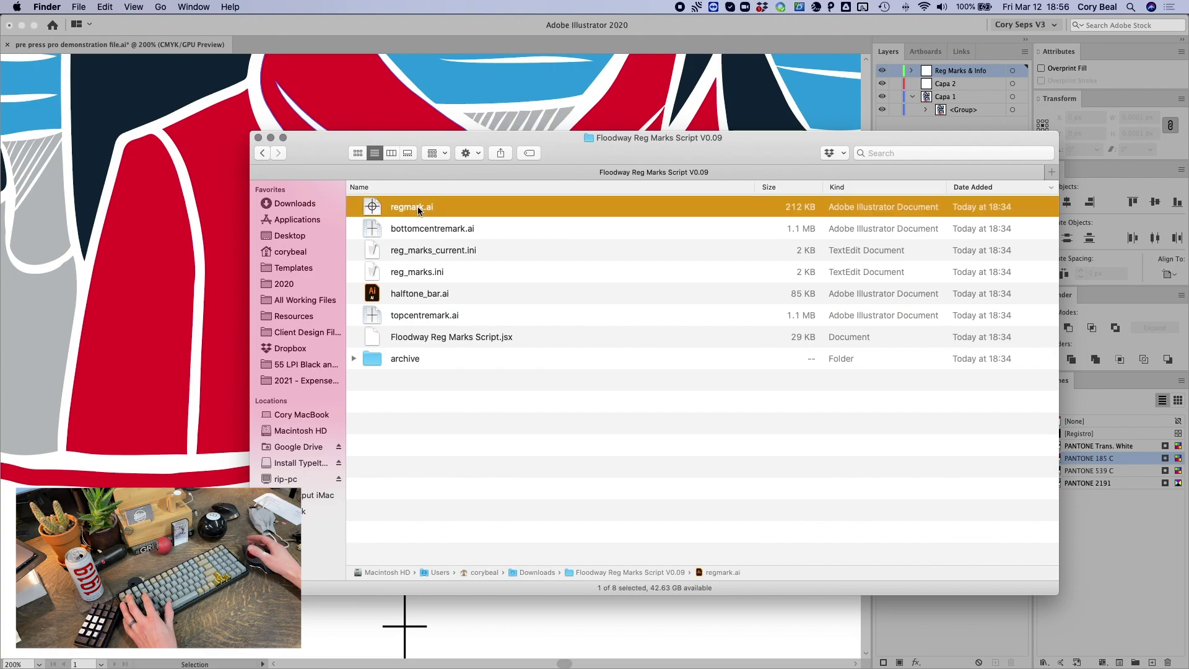
key("space")
key("space")
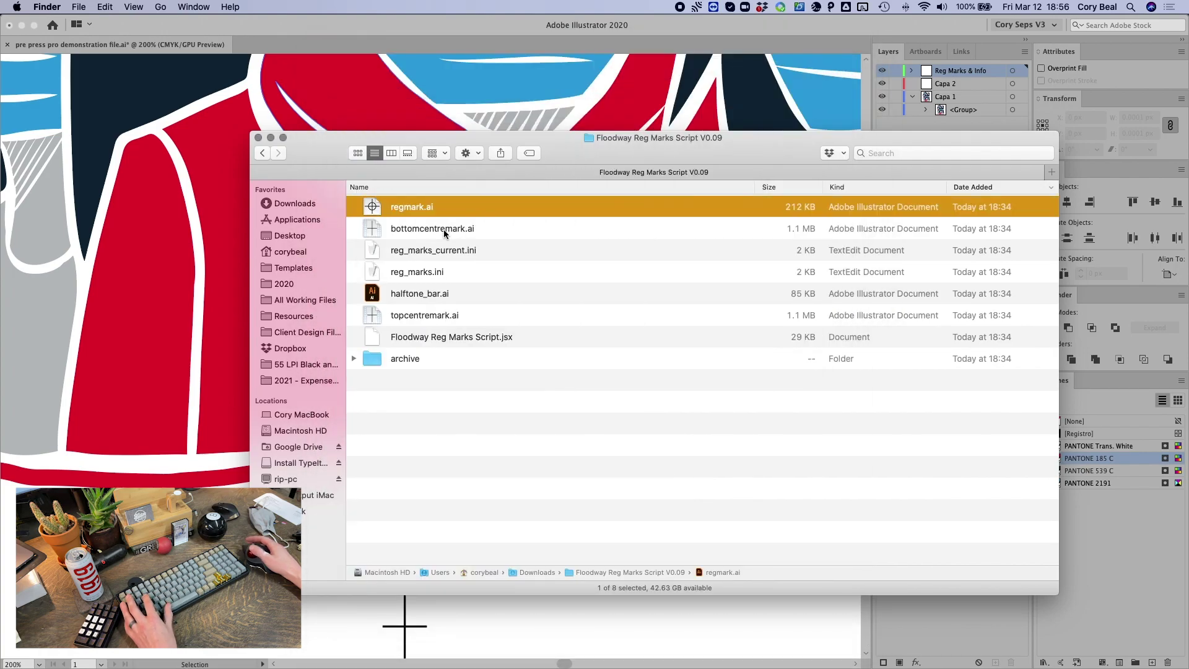
left_click(443, 229)
key("space")
key("space")
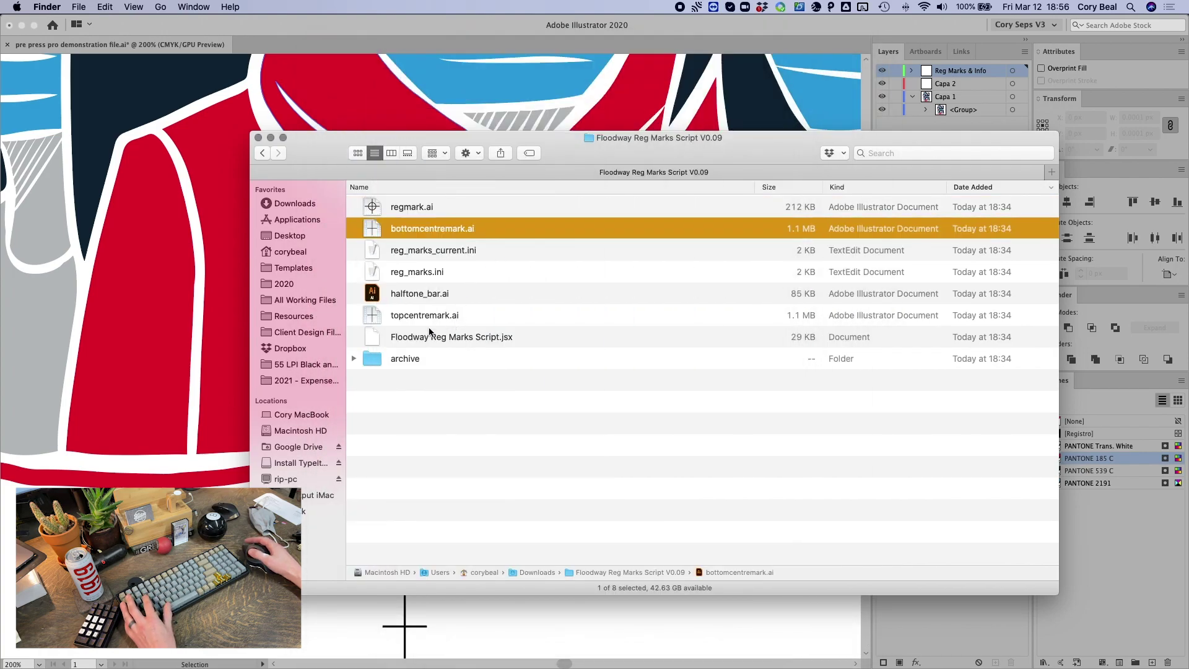
left_click(421, 293)
key("space")
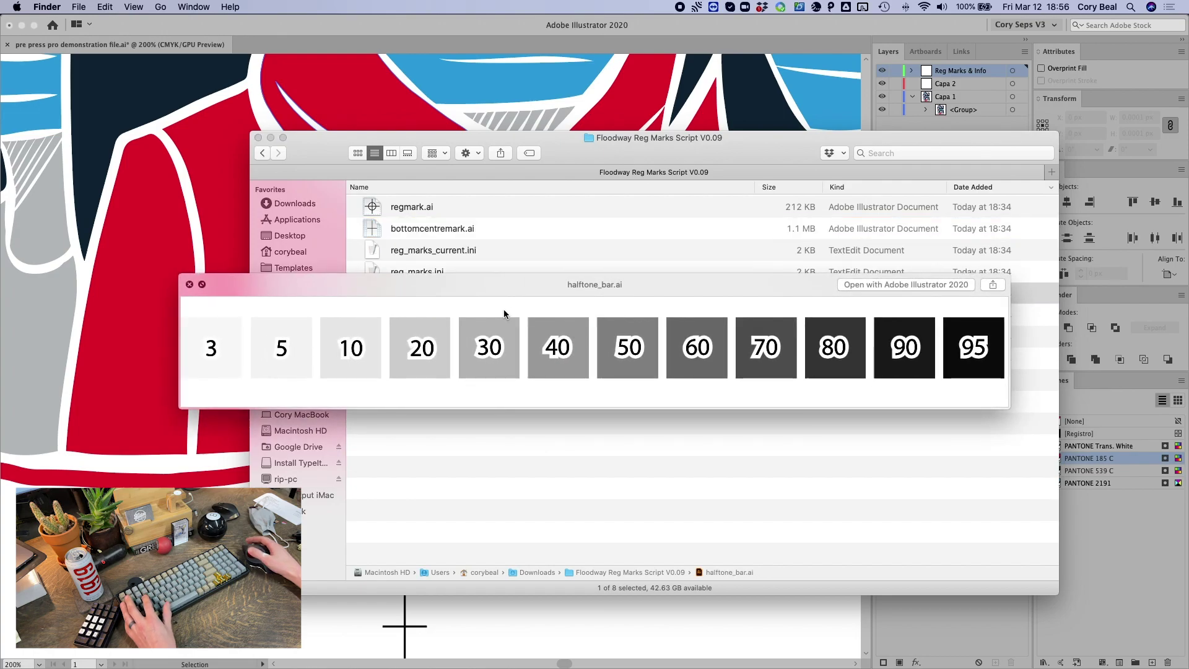
key("space")
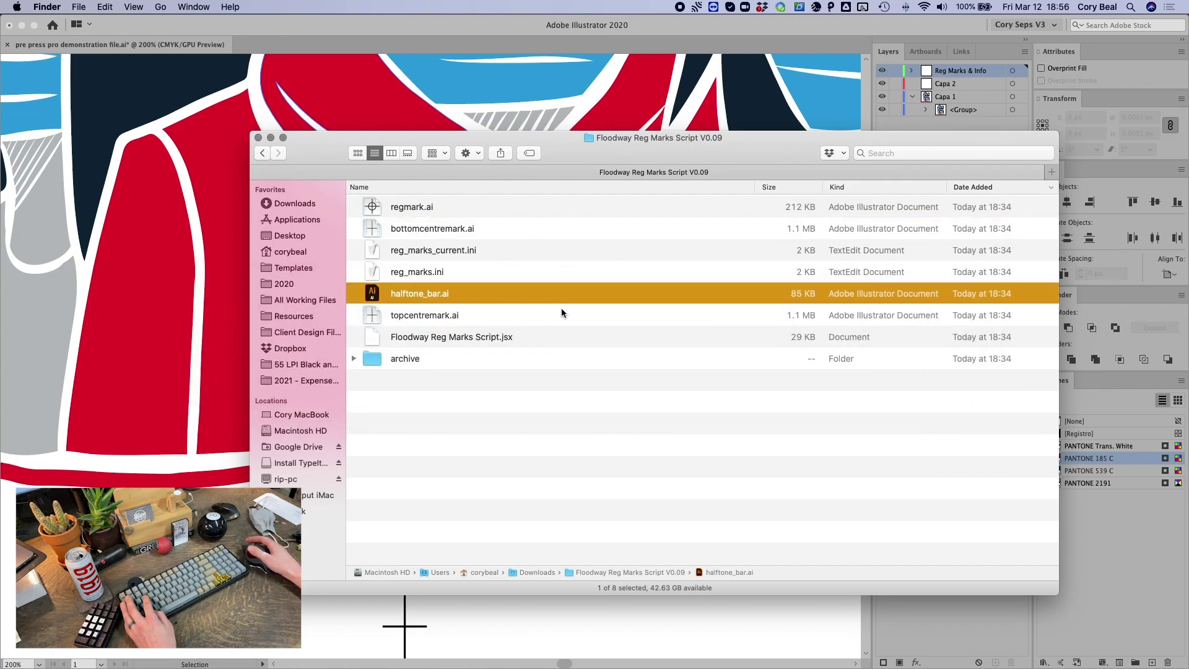
Back in Illustrator, fit the artboard in view and launch the marks script with F5.
key("super+Tab")
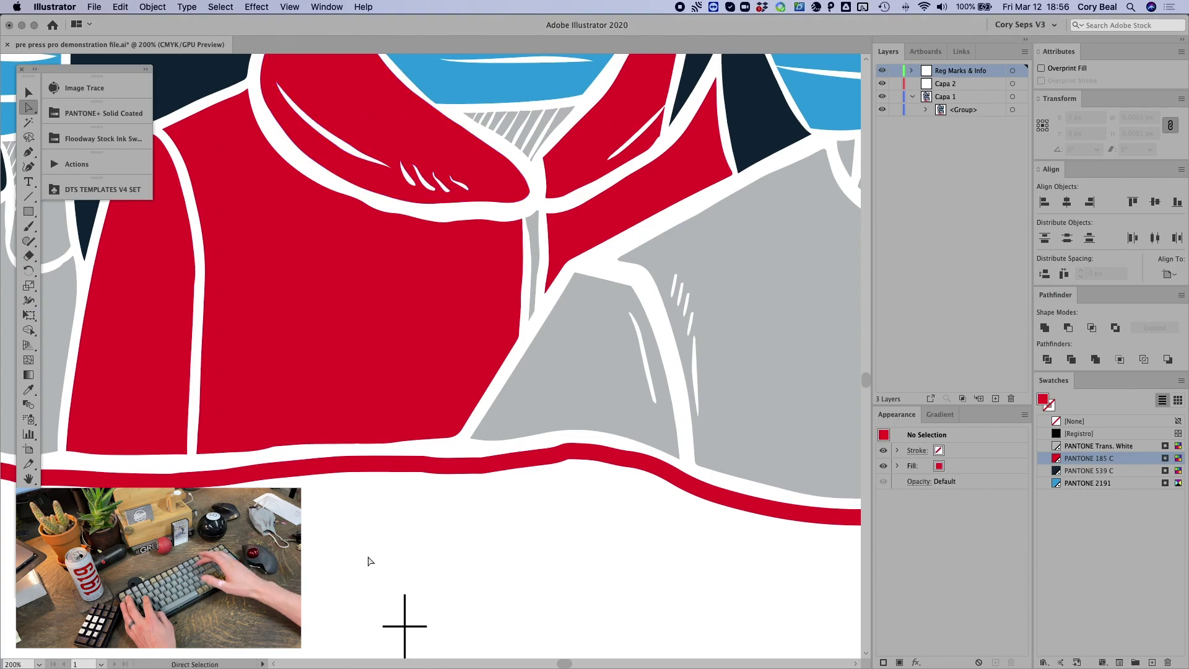
key("super+0")
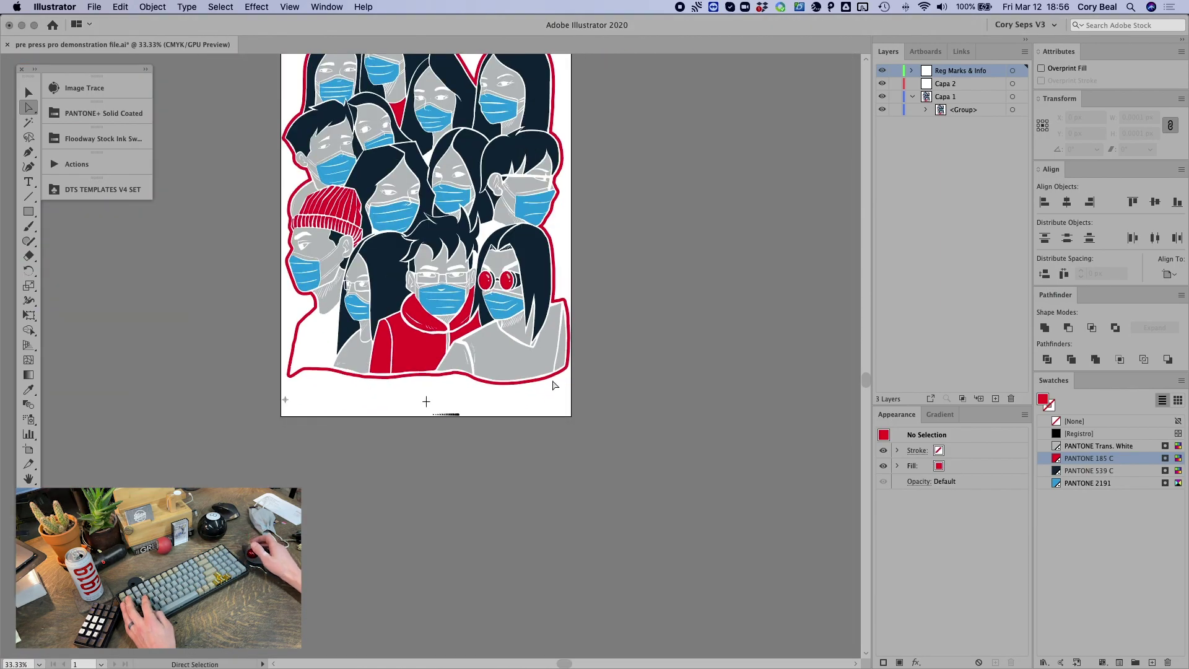
scroll(666, 400, "up", 5)
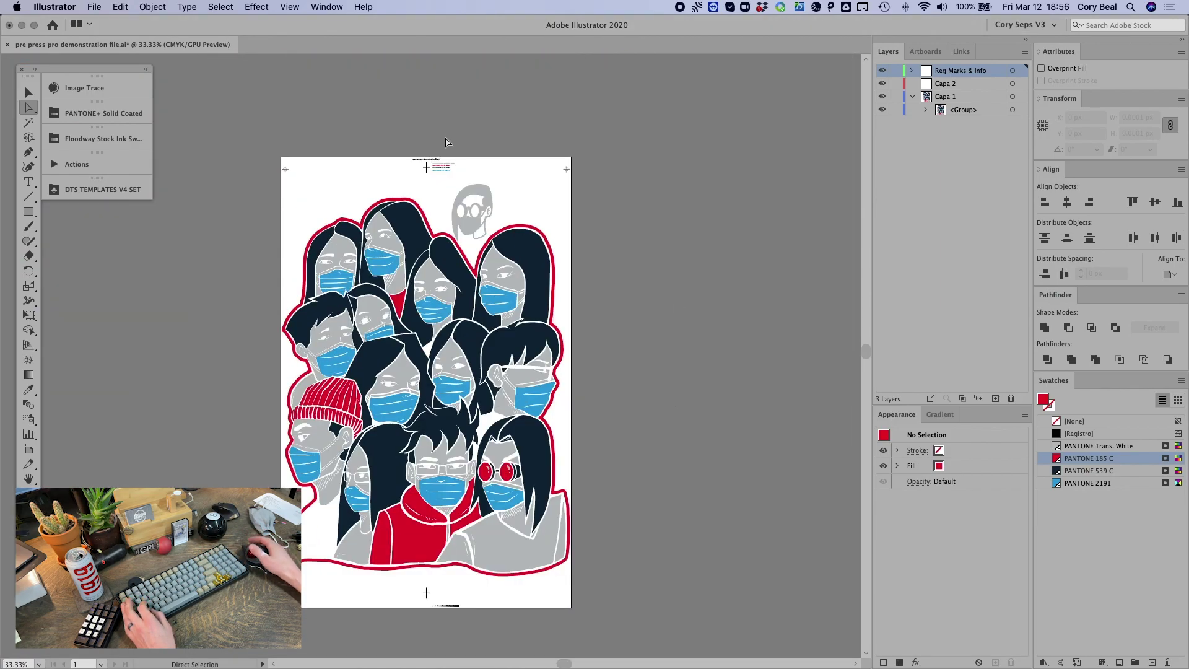
scroll(627, 217, "down", 1)
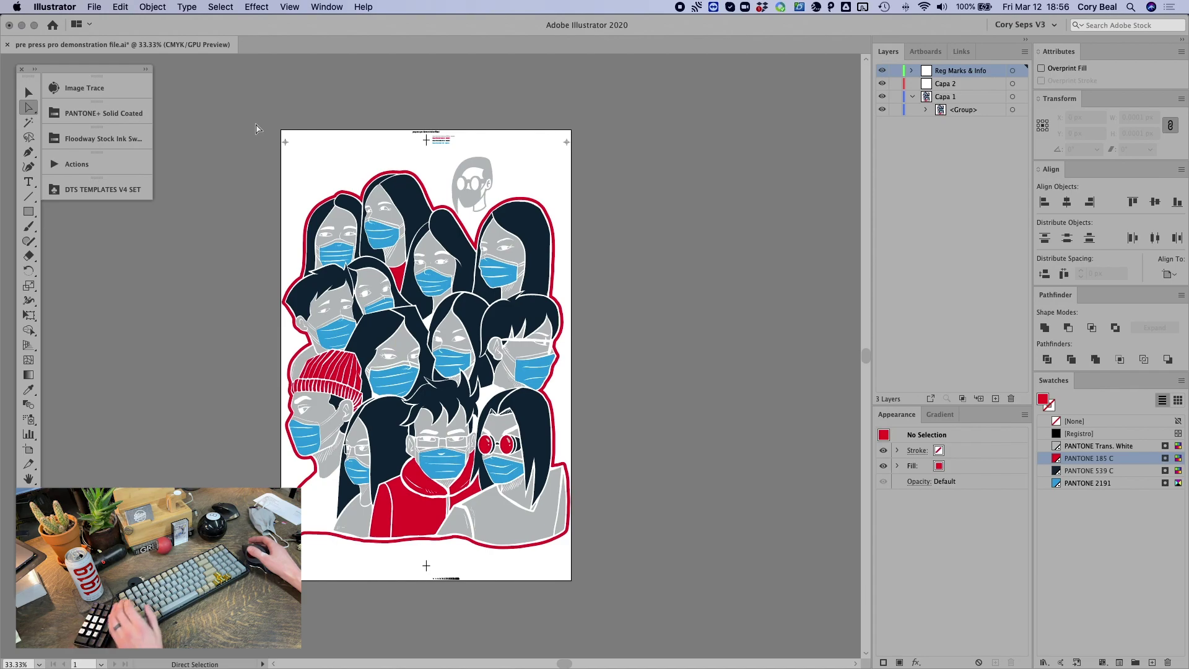
key("F5")
Set the Trans. White, 185 C, 539 C and 2191 labels to mesh 225, then close the script.
left_click(508, 217)
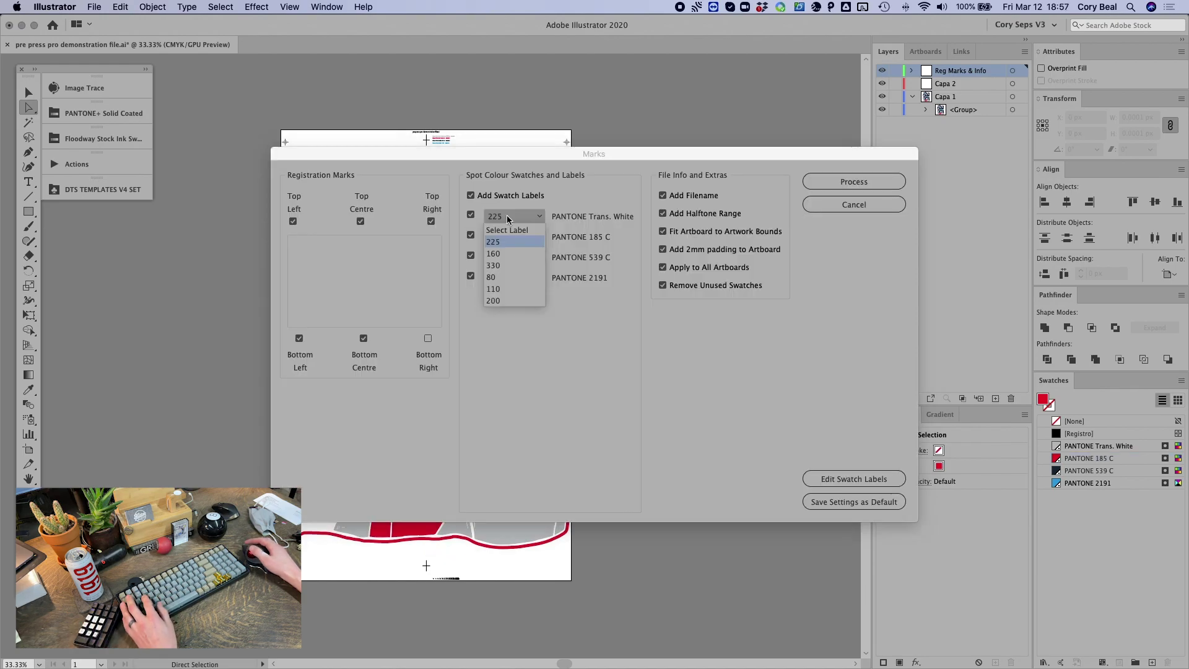
left_click(508, 242)
left_click(513, 236)
left_click(509, 261)
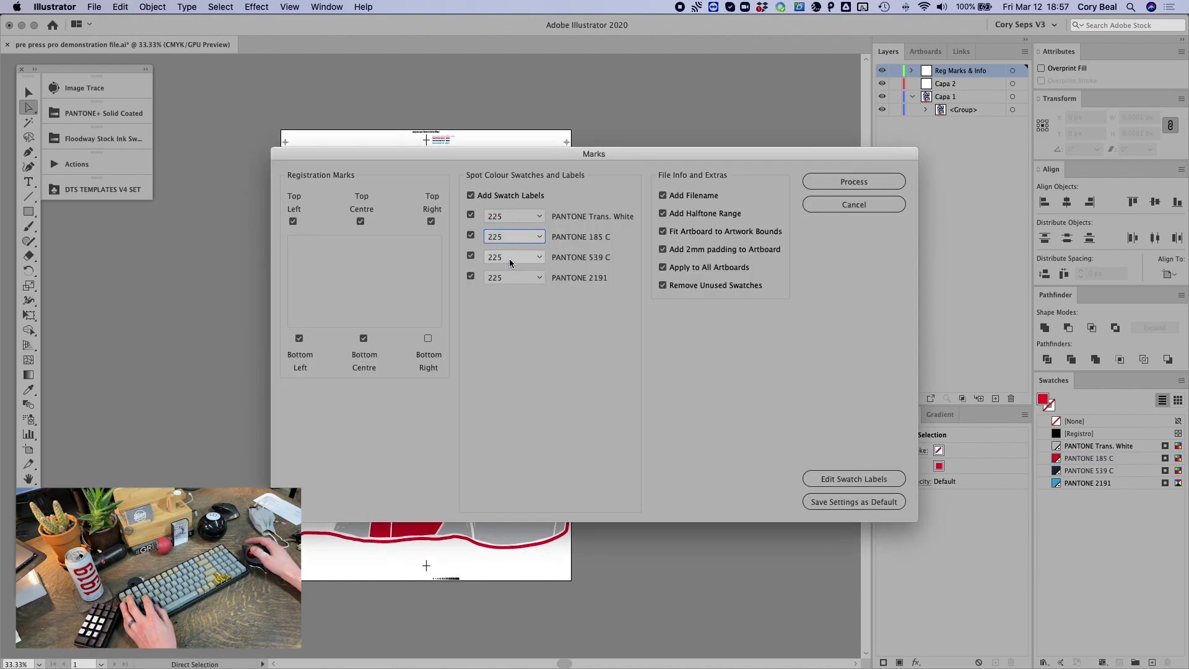
left_click(511, 257)
left_click(512, 283)
left_click(511, 277)
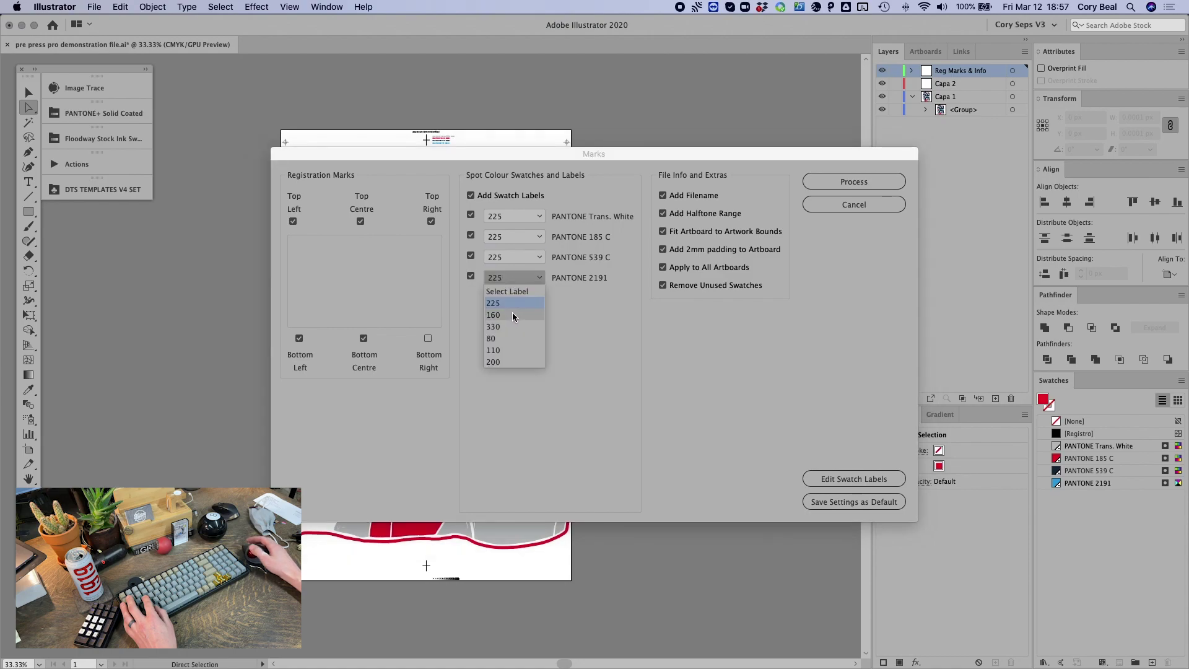
left_click(512, 303)
key("Return")
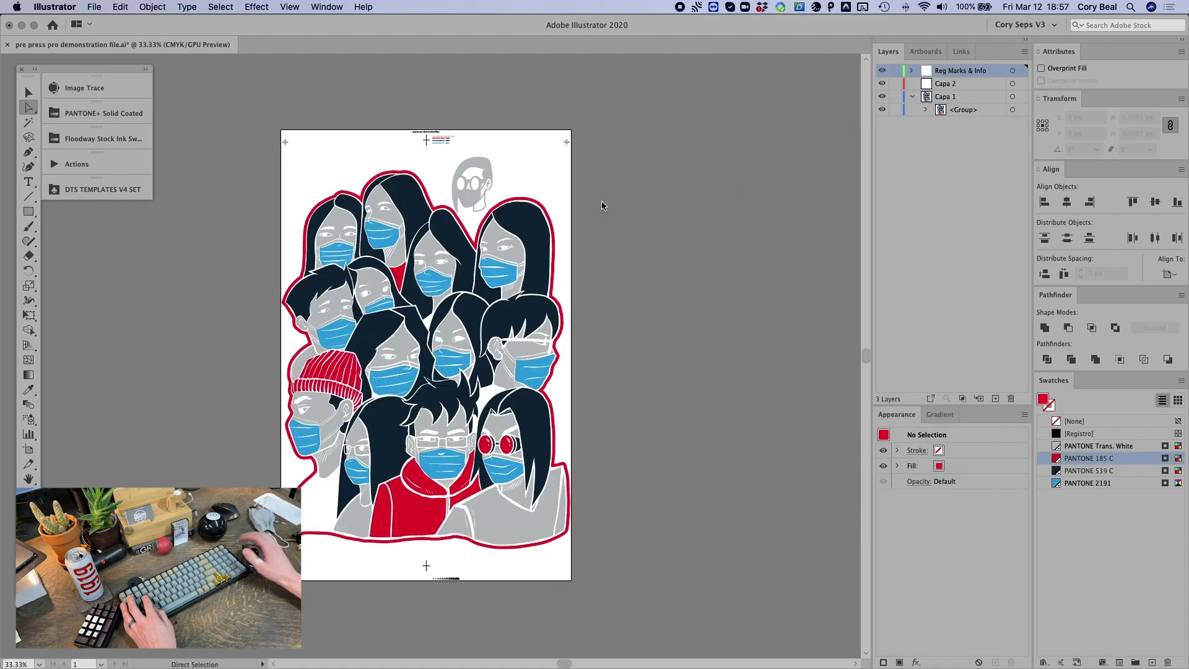